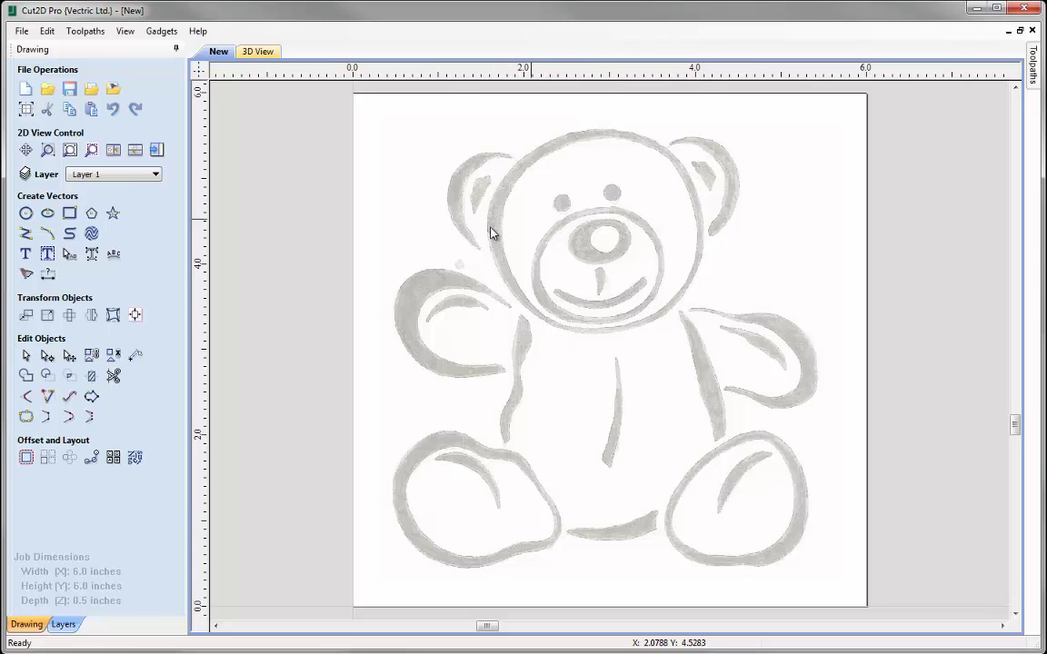
- Draw a closed five-corner polyline boxing the bear's head
{"action": "left_click", "coordinate": [26, 235]}
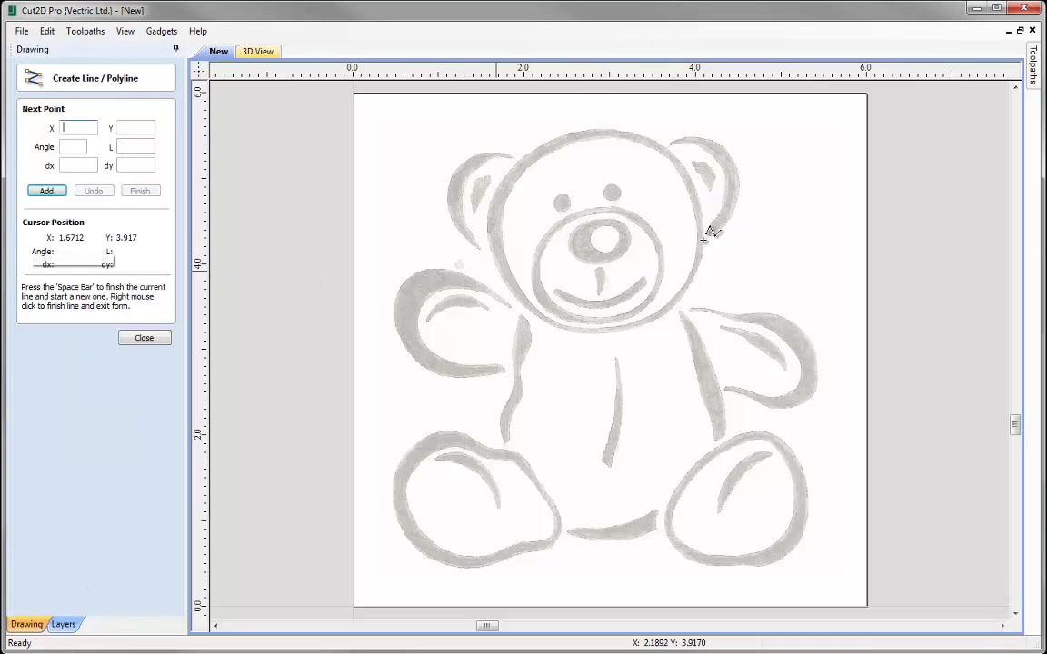
{"action": "left_click", "coordinate": [586, 132]}
{"action": "left_click", "coordinate": [702, 230]}
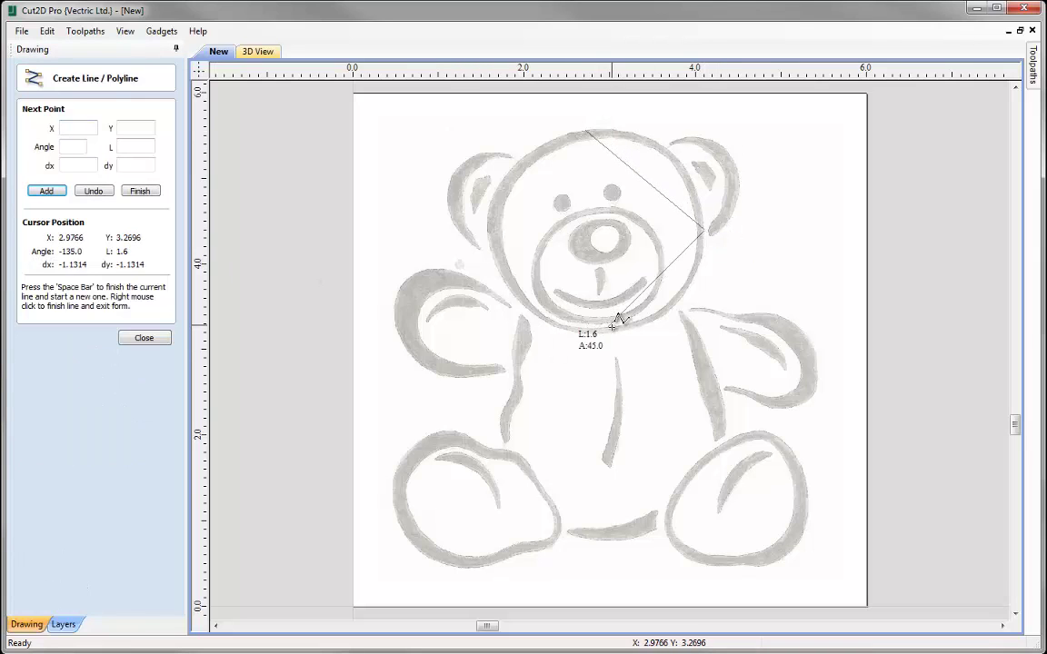
{"action": "left_click", "coordinate": [612, 334]}
{"action": "left_click", "coordinate": [496, 261]}
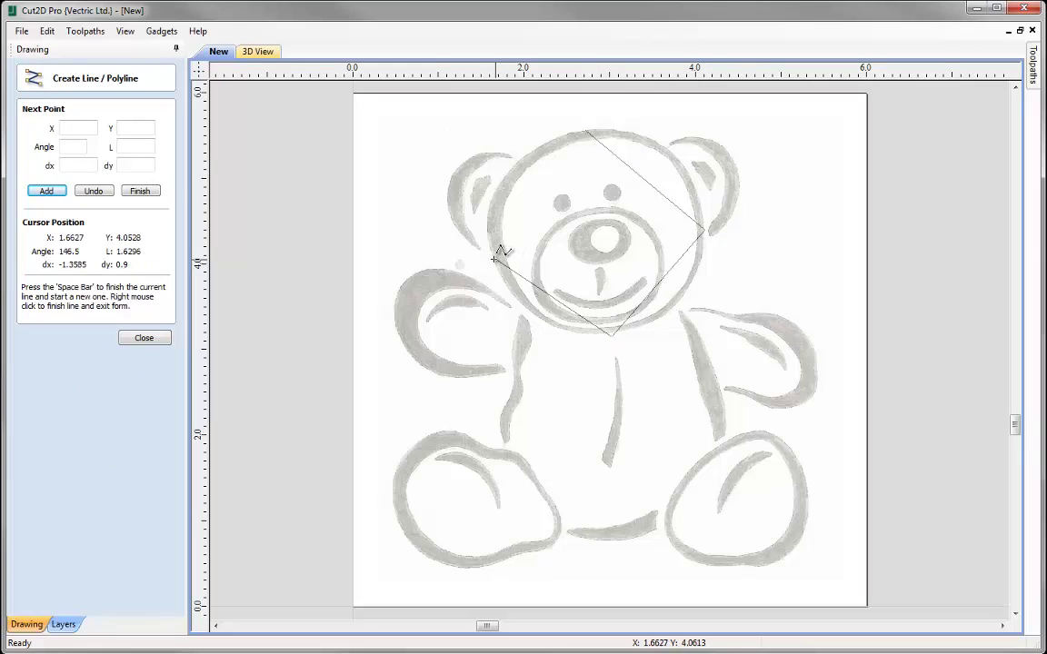
{"action": "left_click", "coordinate": [519, 162]}
{"action": "left_click", "coordinate": [586, 132]}
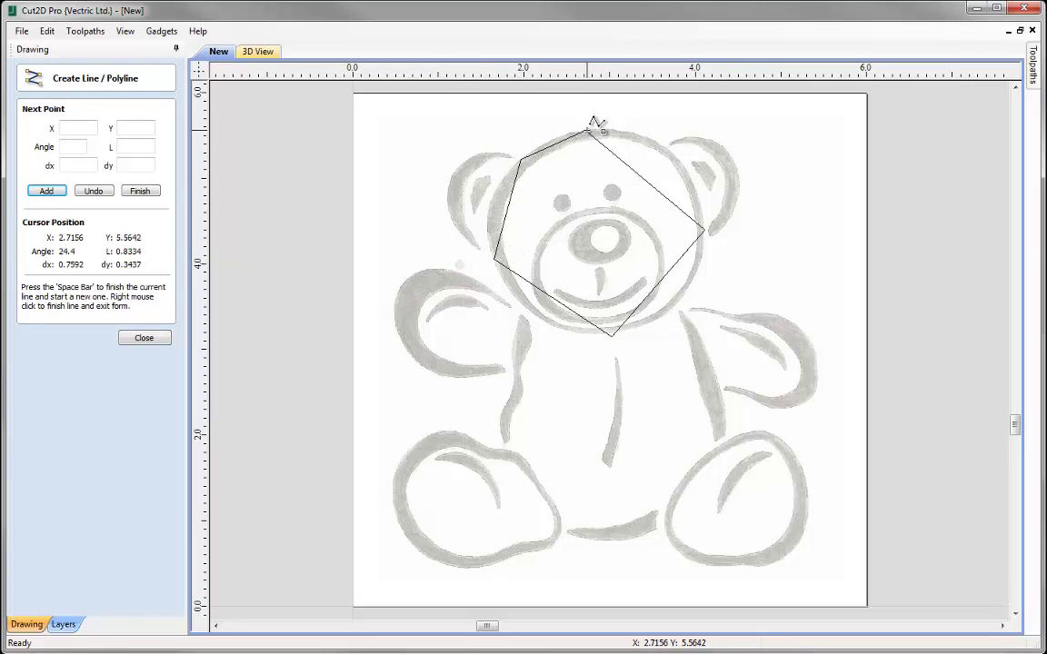
{"action": "right_click", "coordinate": [593, 166]}
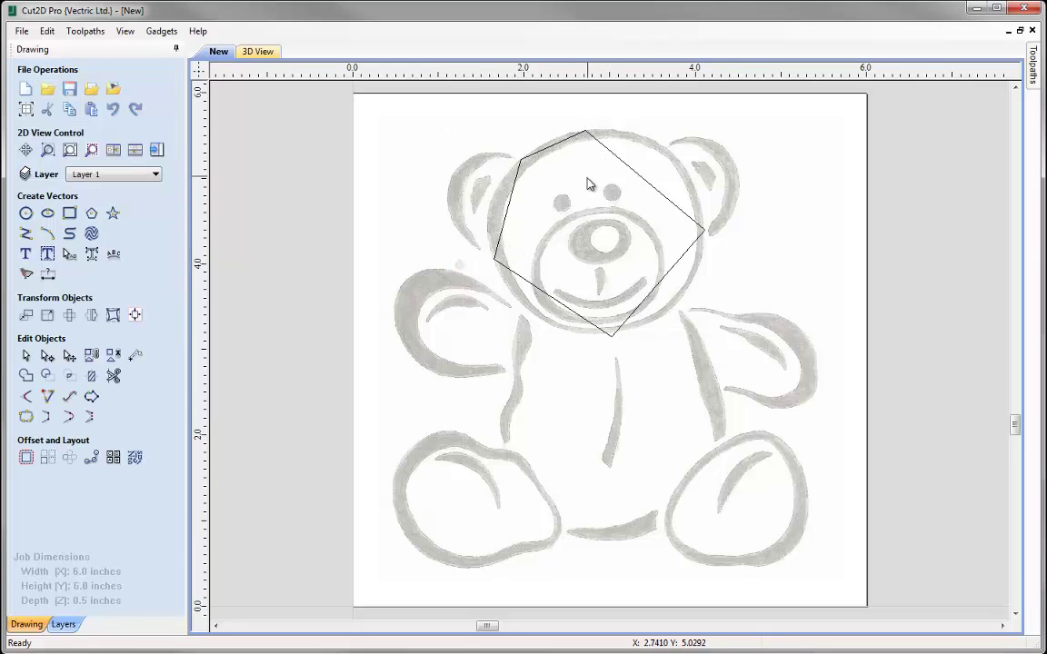
- Select the head outline in node editing and convert its spans to smooth Bezier curves
{"action": "left_click", "coordinate": [634, 175]}
{"action": "left_click", "coordinate": [633, 174]}
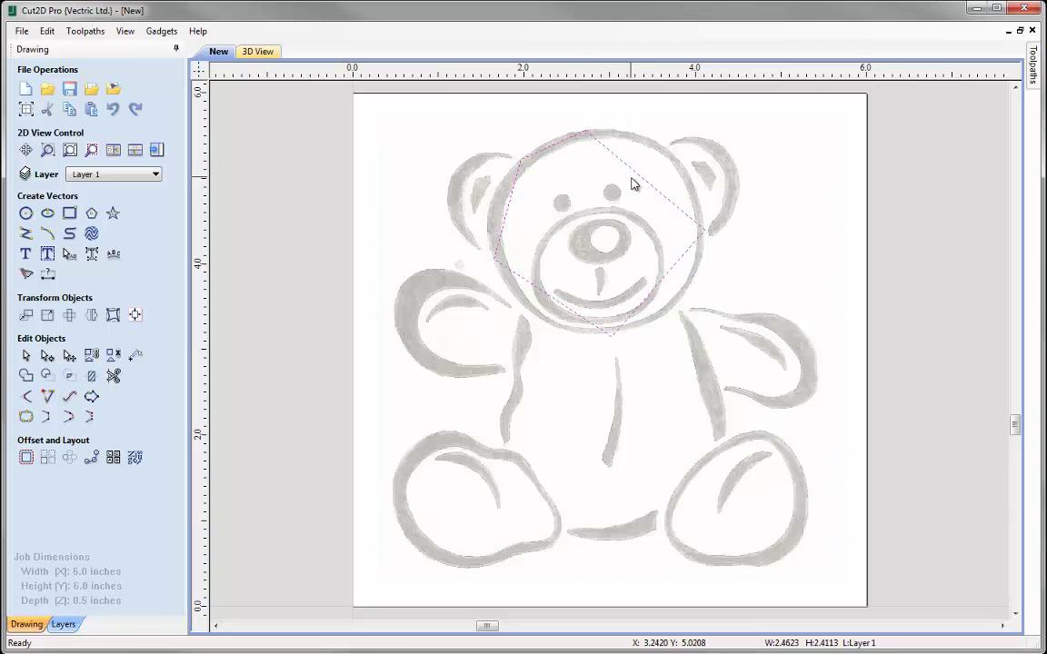
{"action": "left_click", "coordinate": [48, 358]}
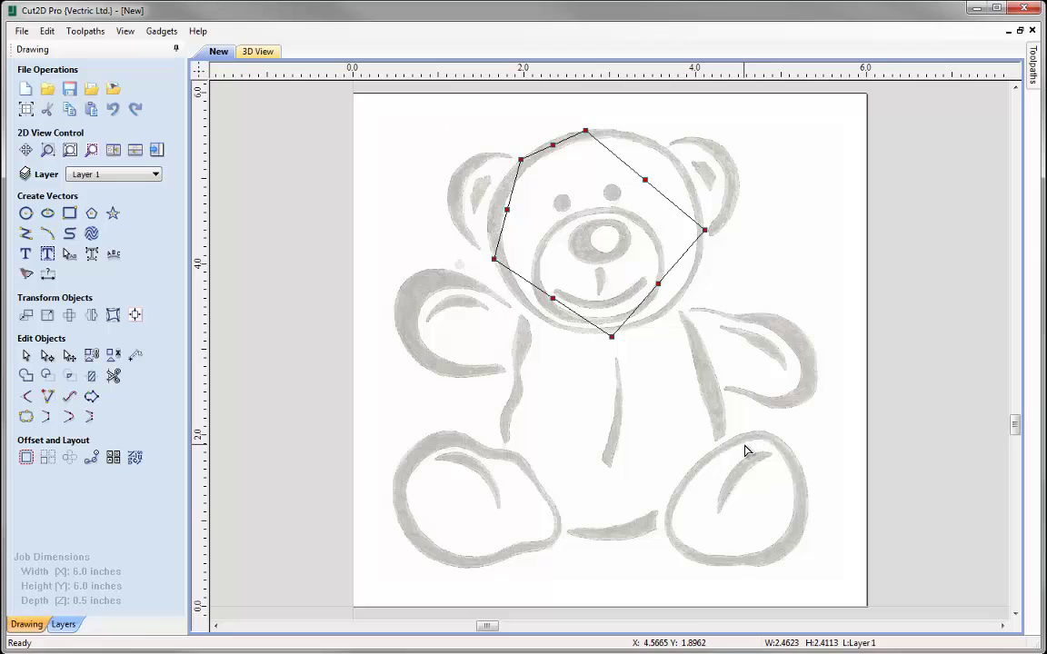
{"action": "key", "text": "s"}
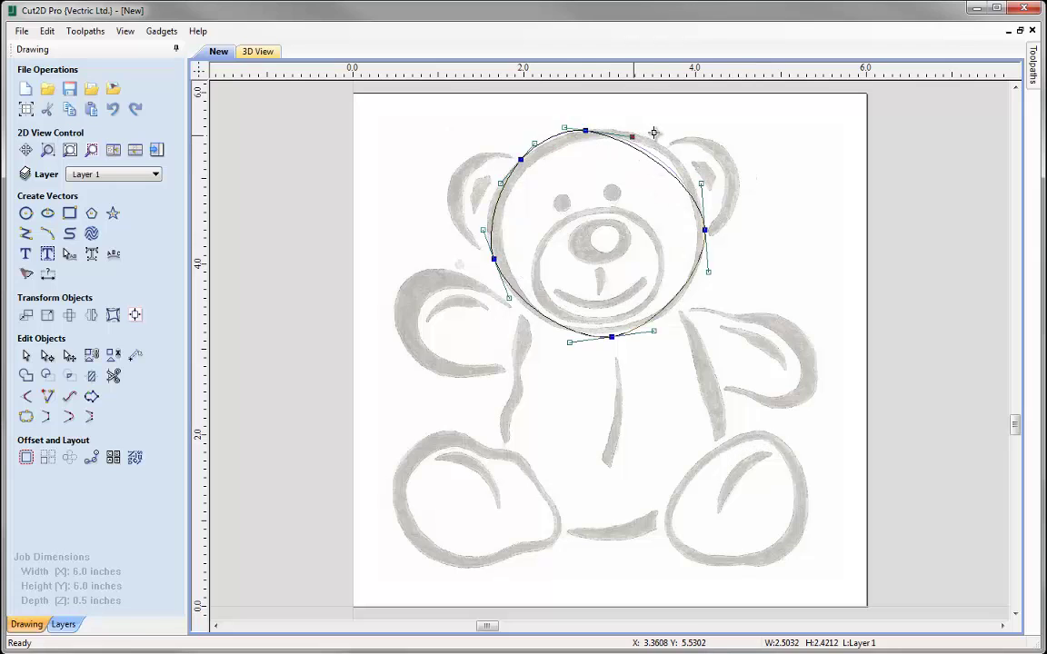
{"action": "key", "text": "s"}
- Drag the nodes and tangent handles to fit the head, about 2.53 × 2.38 inches
{"action": "left_click_drag", "start_coordinate": [583, 136], "coordinate": [591, 131]}
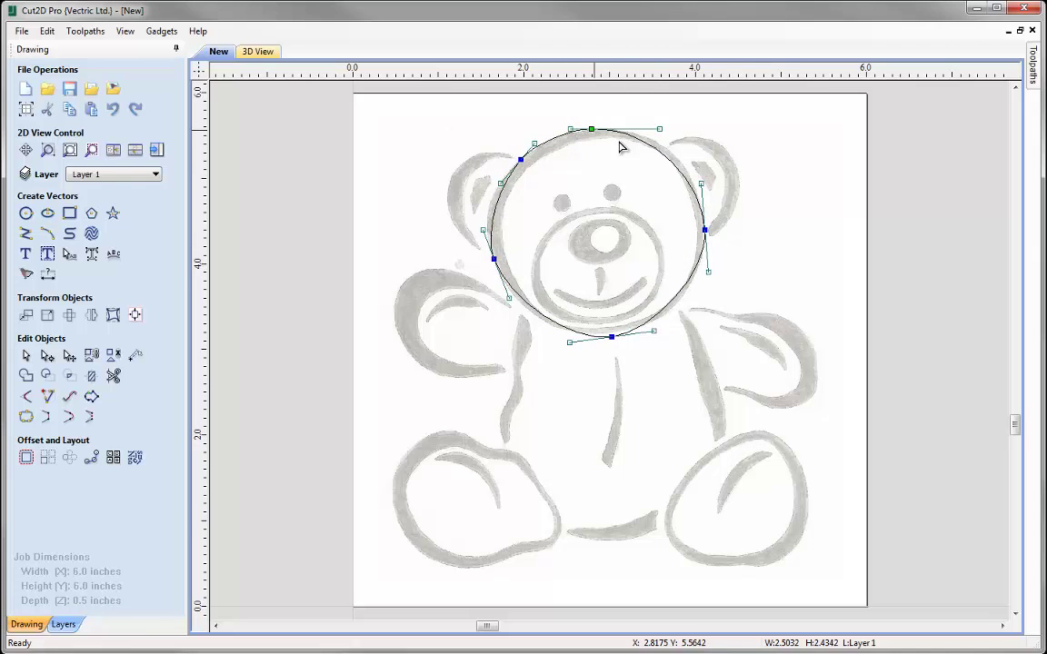
{"action": "left_click_drag", "start_coordinate": [661, 129], "coordinate": [677, 125]}
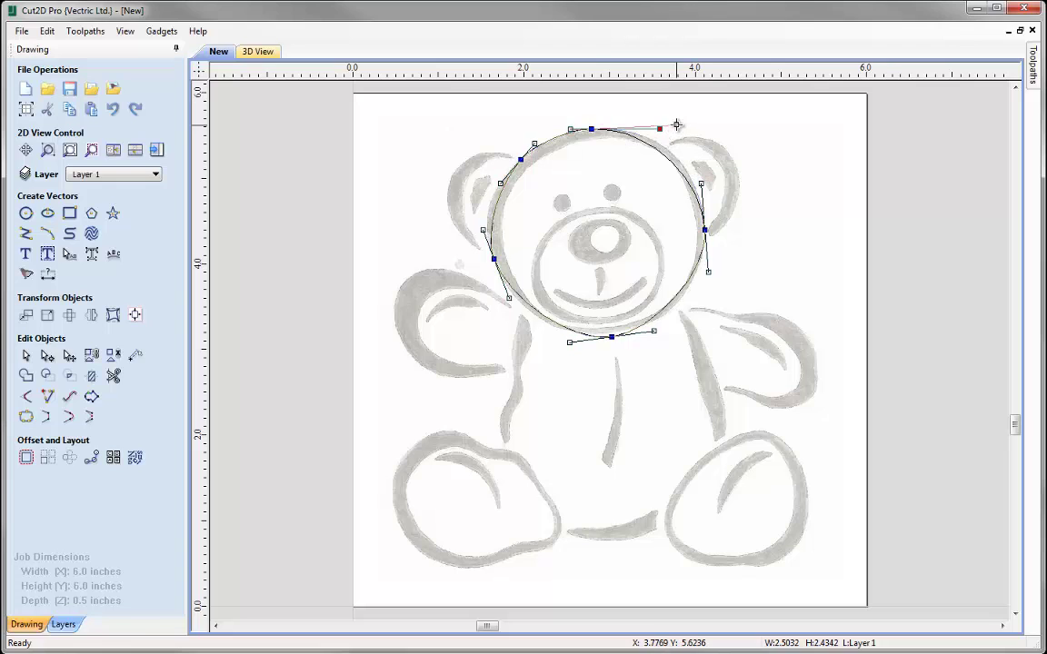
{"action": "left_click_drag", "start_coordinate": [612, 337], "coordinate": [673, 327]}
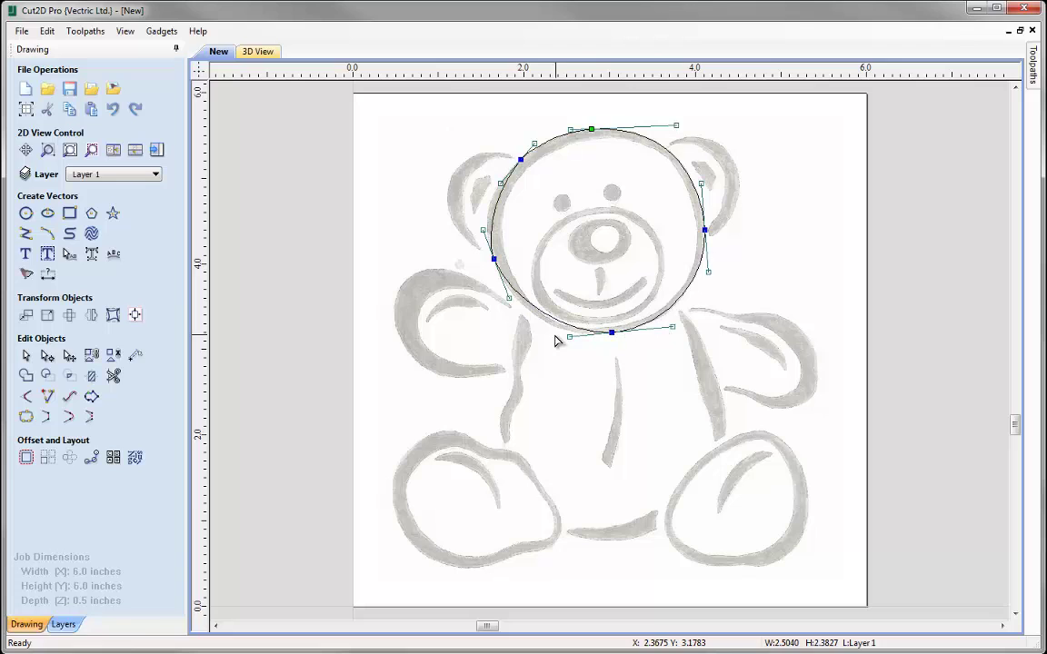
{"action": "left_click_drag", "start_coordinate": [569, 335], "coordinate": [543, 337]}
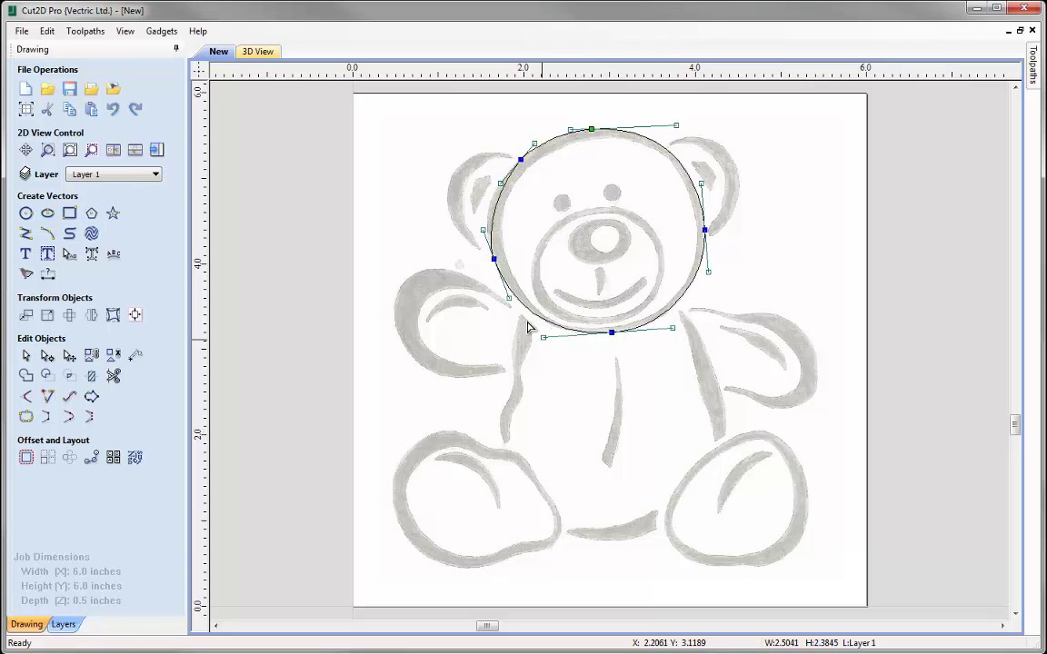
{"action": "left_click_drag", "start_coordinate": [483, 229], "coordinate": [481, 222]}
{"action": "left_click_drag", "start_coordinate": [521, 161], "coordinate": [492, 188]}
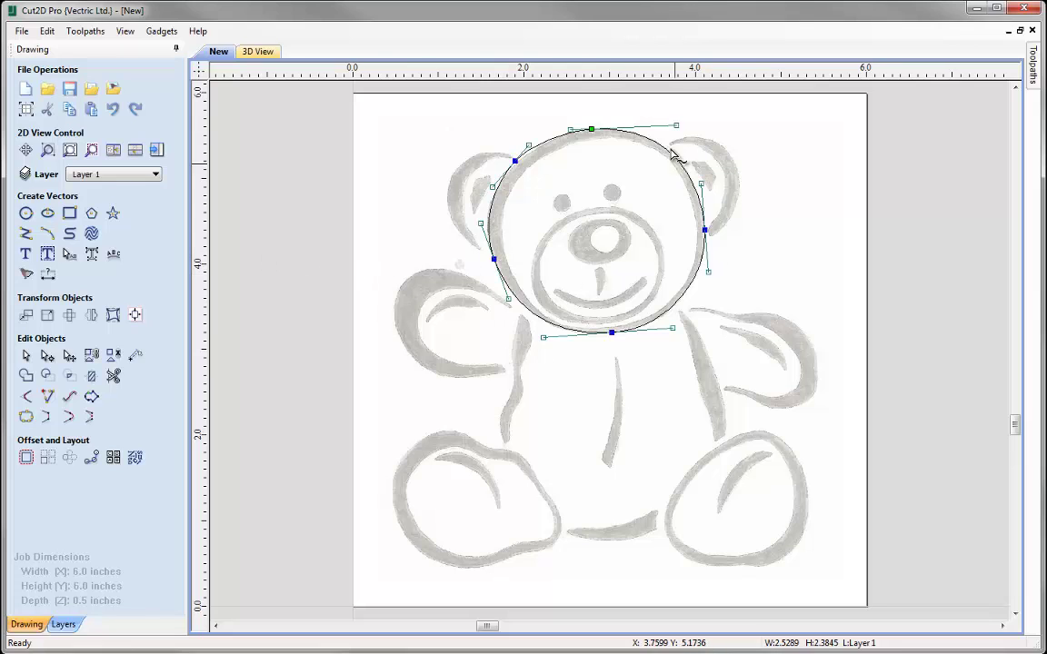
- Exit node editing and draw a closed five-point test curve around the bear's head
{"action": "key", "text": "n"}
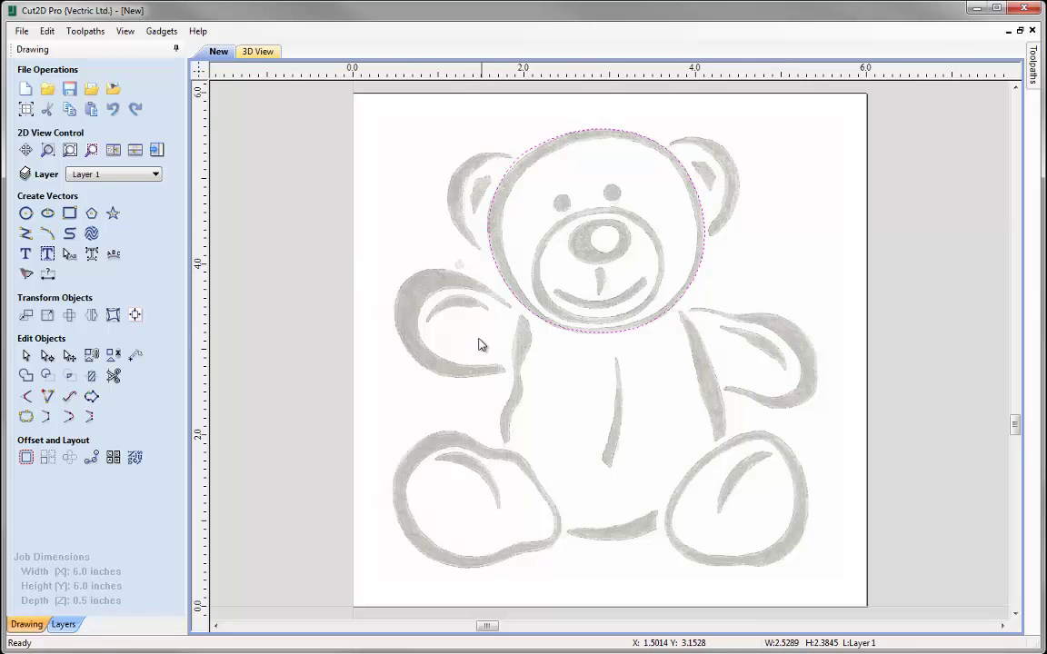
{"action": "left_click", "coordinate": [351, 351]}
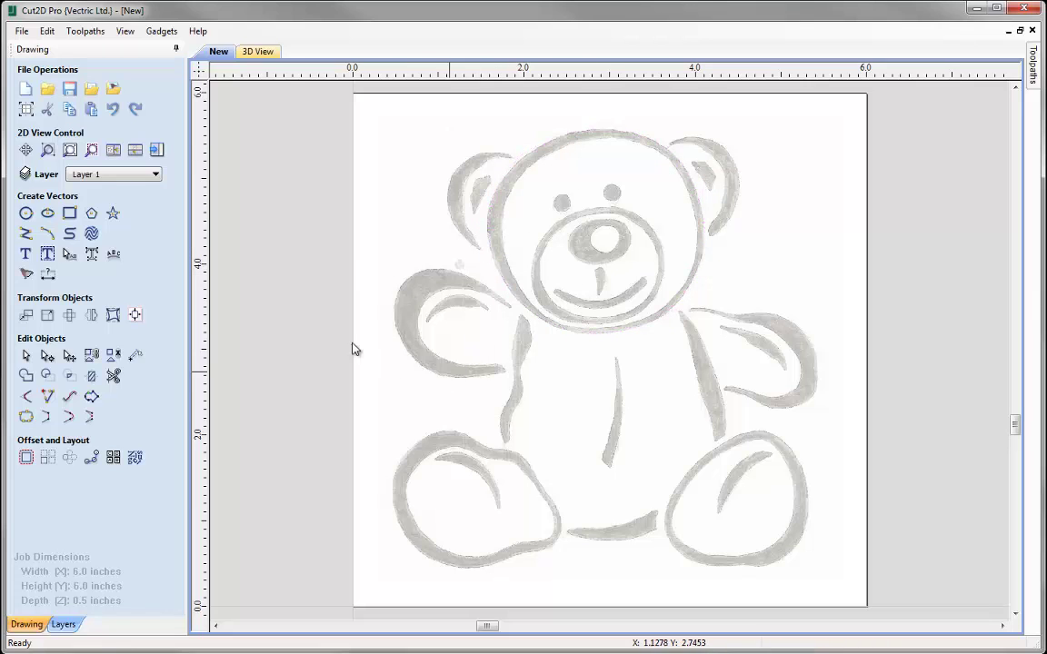
{"action": "left_click", "coordinate": [70, 234]}
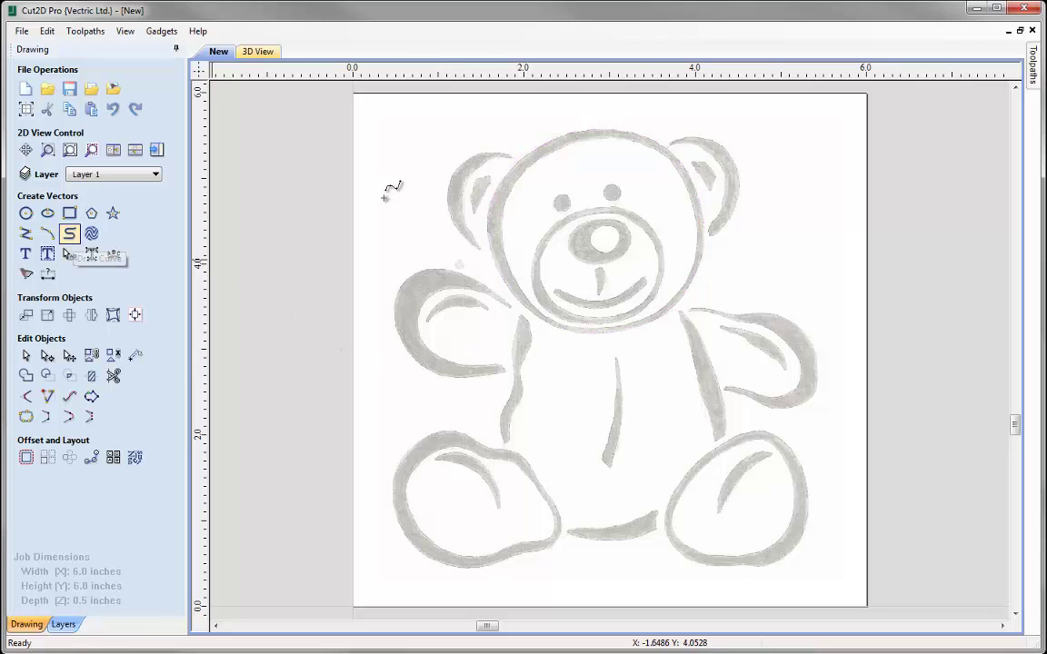
{"action": "left_click", "coordinate": [599, 130]}
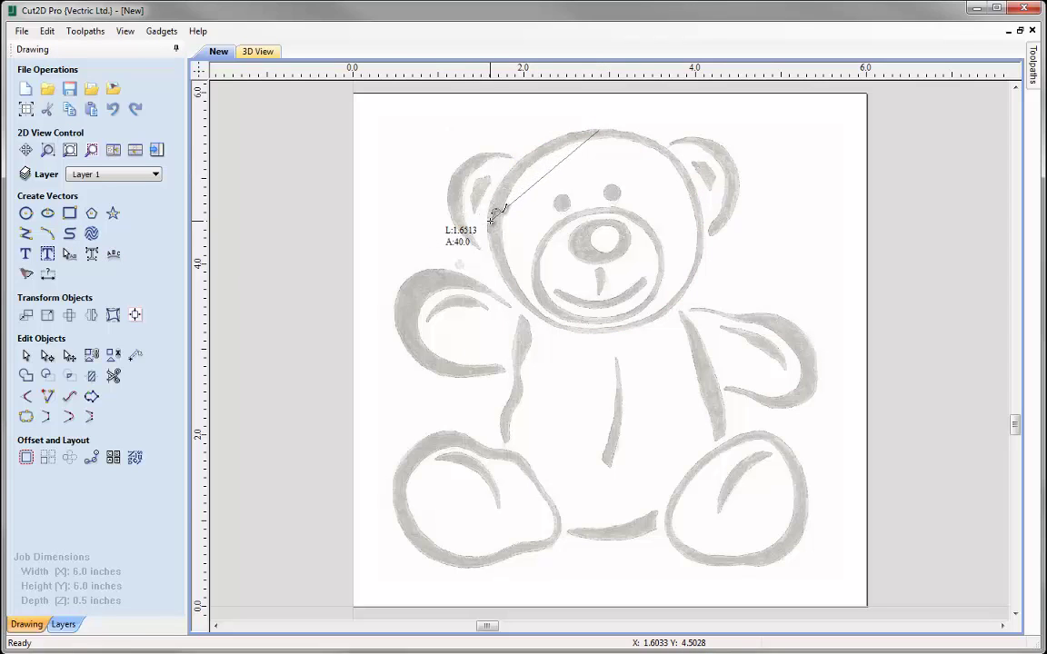
{"action": "left_click", "coordinate": [493, 214]}
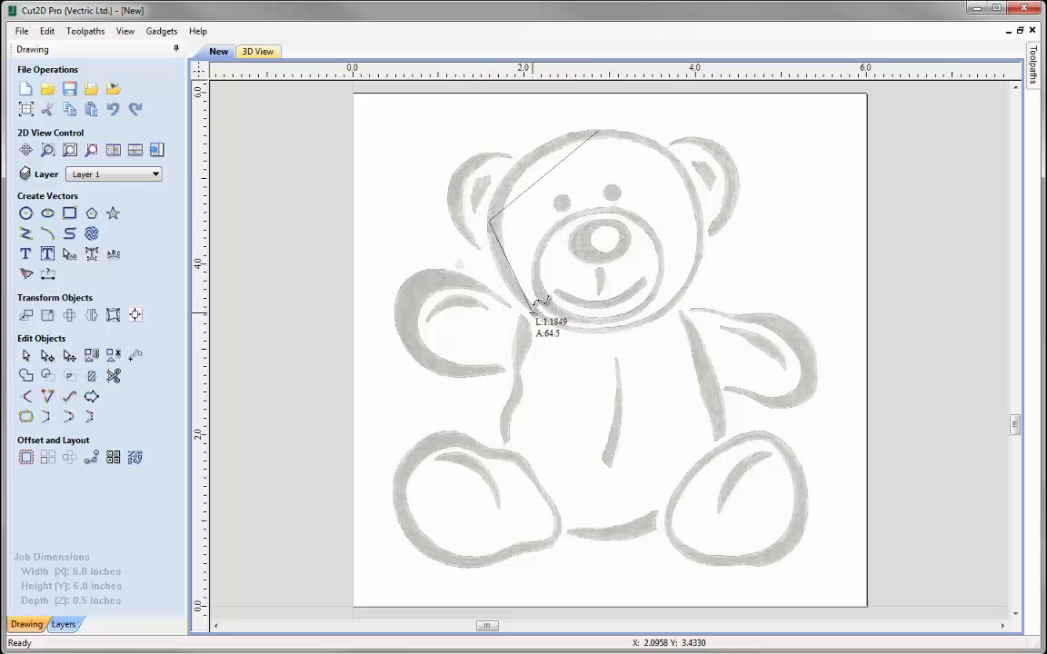
{"action": "left_click", "coordinate": [533, 311]}
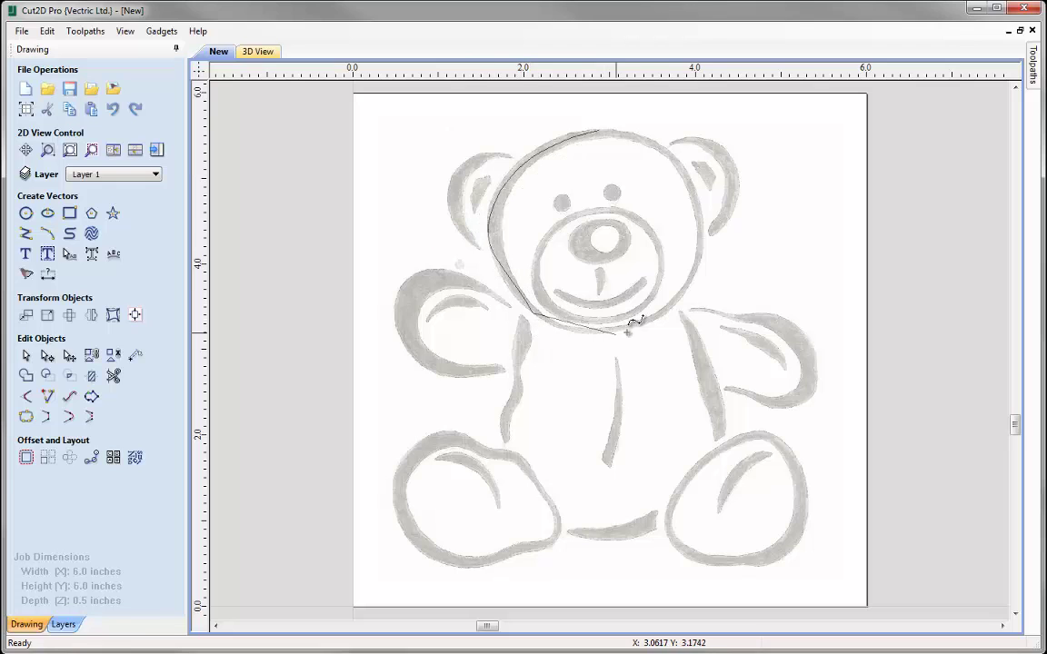
{"action": "left_click", "coordinate": [678, 296]}
{"action": "left_click", "coordinate": [692, 189]}
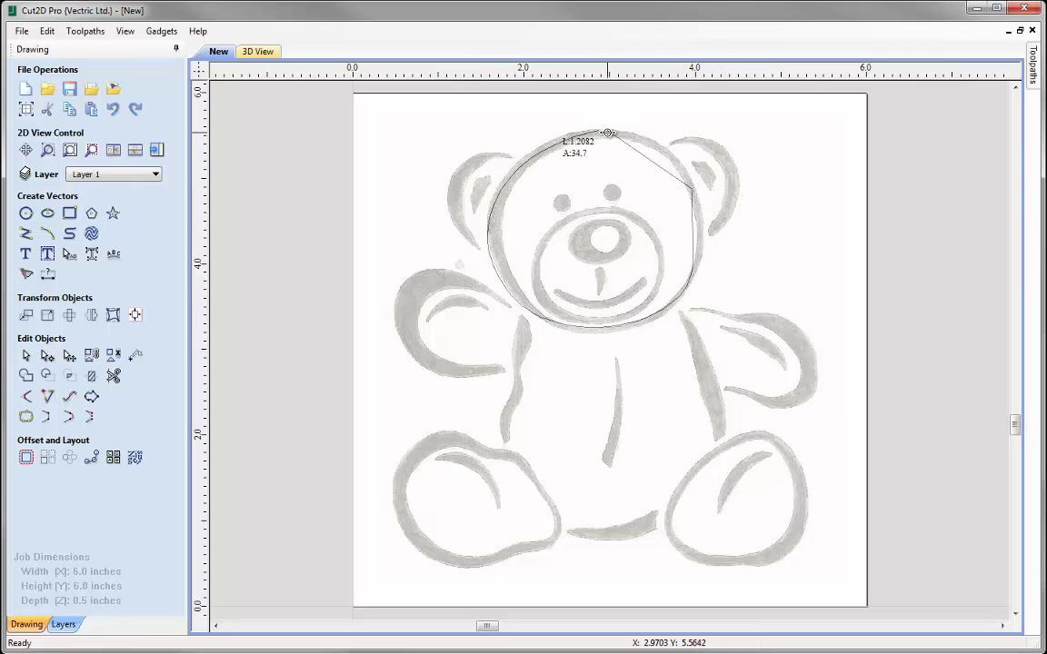
{"action": "left_click", "coordinate": [604, 129]}
- Finish the curve, then select it and delete it
{"action": "left_click", "coordinate": [562, 333]}
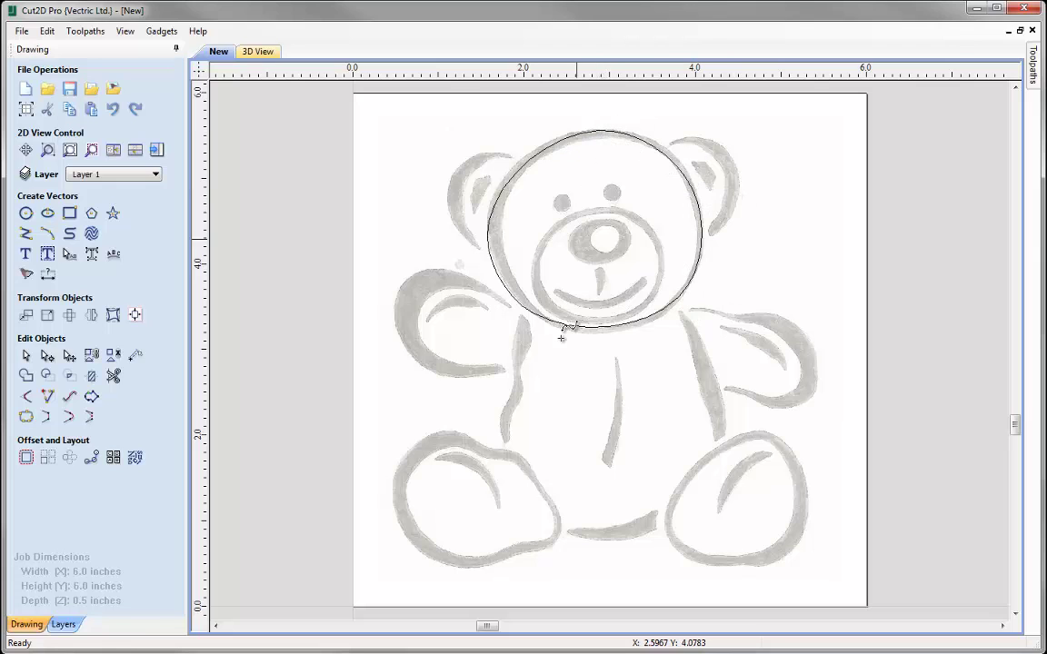
{"action": "left_click", "coordinate": [500, 196]}
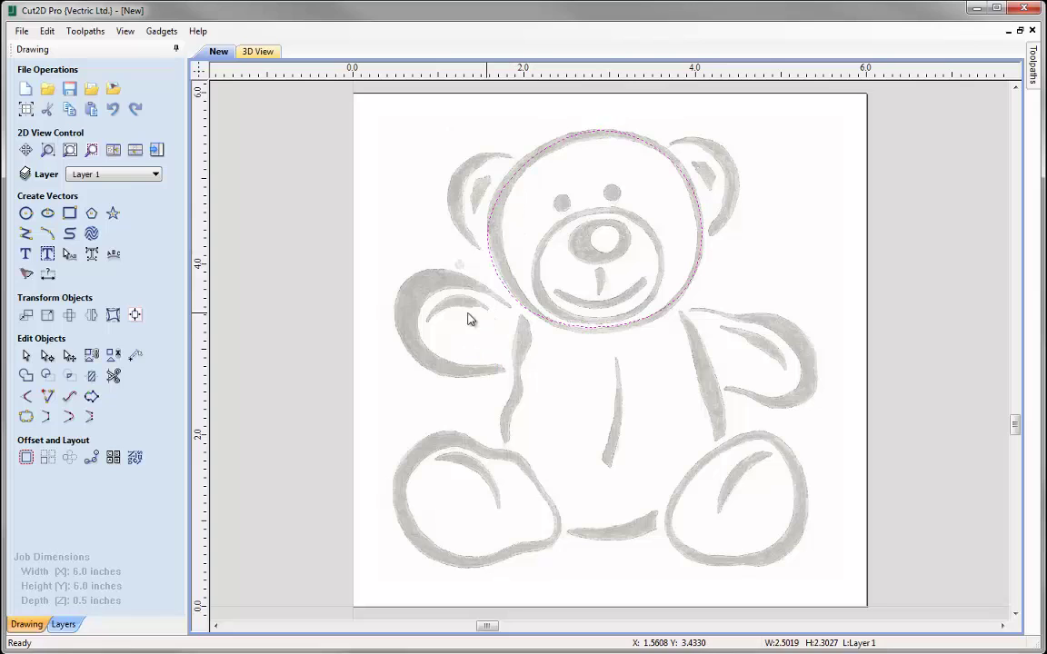
{"action": "key", "text": "Delete"}
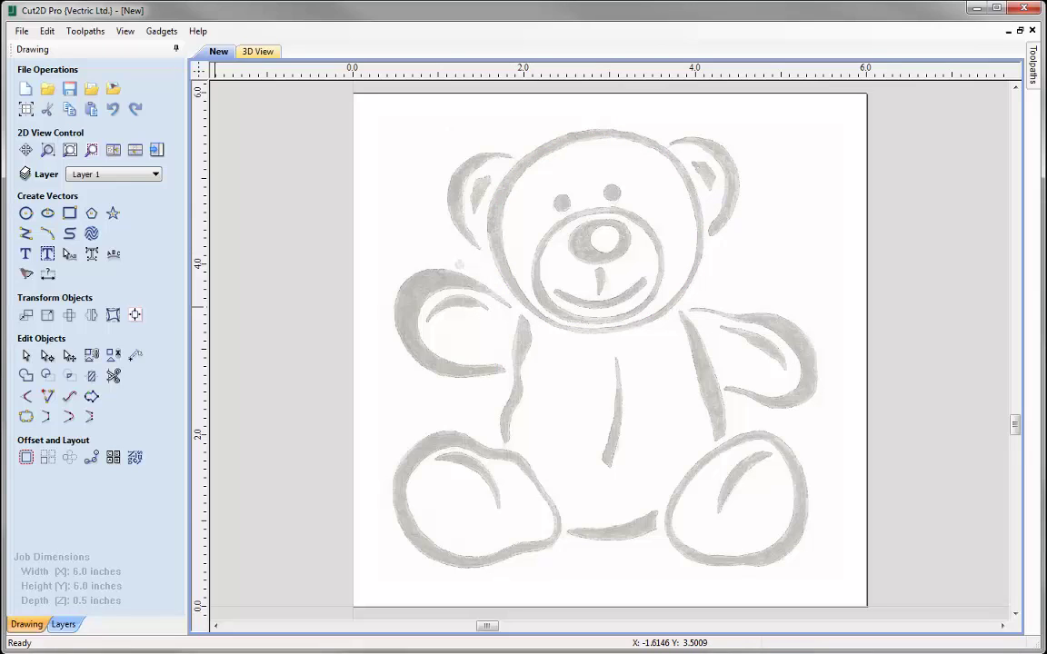
- Draw an ellipse from the bear's nose outward to the edge of the head
{"action": "left_click", "coordinate": [48, 215]}
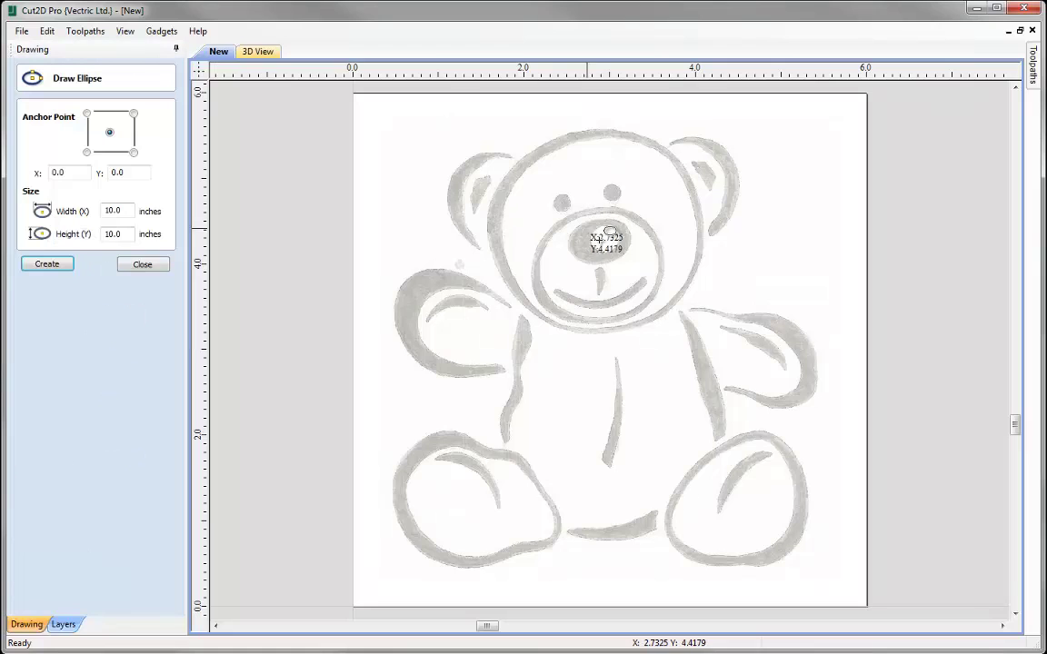
{"action": "left_click_drag", "start_coordinate": [600, 239], "coordinate": [696, 333]}
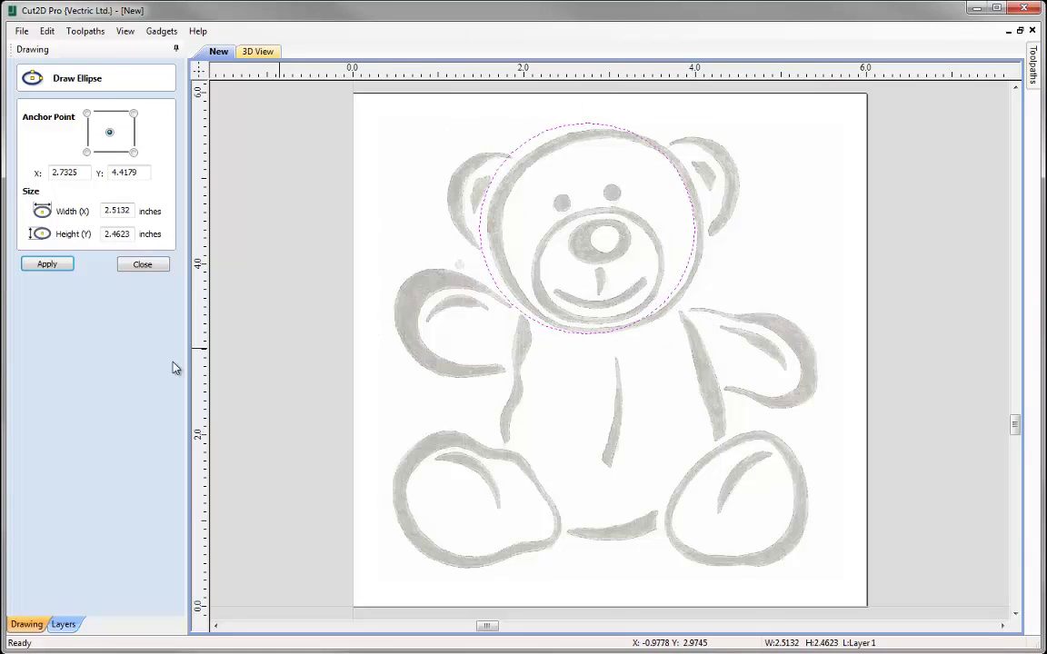
{"action": "left_click", "coordinate": [162, 264]}
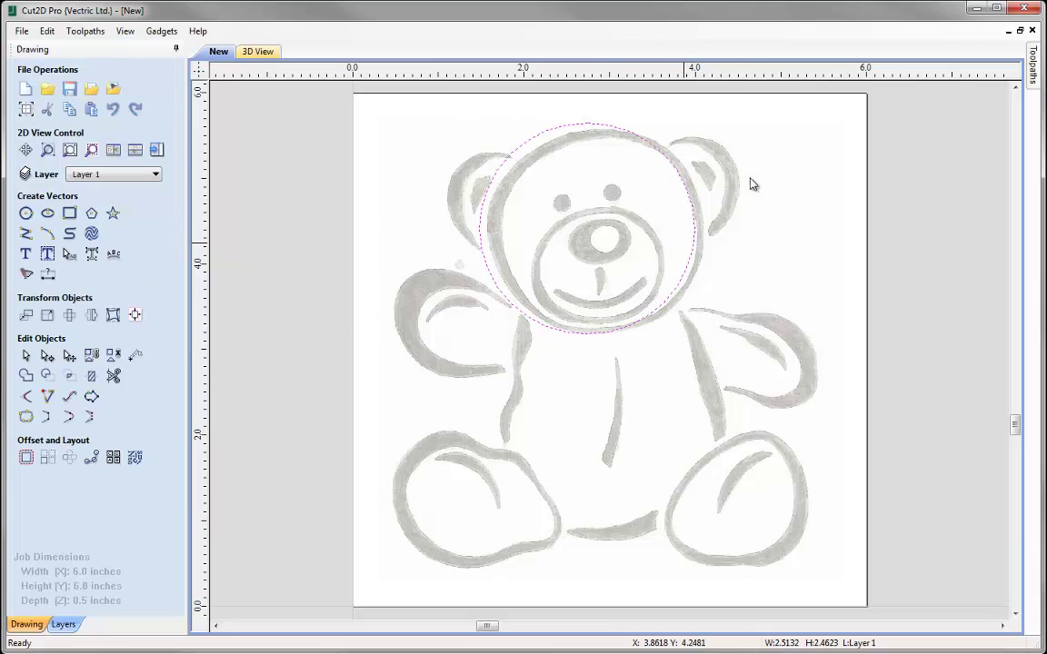
- Adjust the ellipse's top, left, bottom and right nodes to fit the head, about 2.44 × 2.39 inches
{"action": "left_click", "coordinate": [591, 135]}
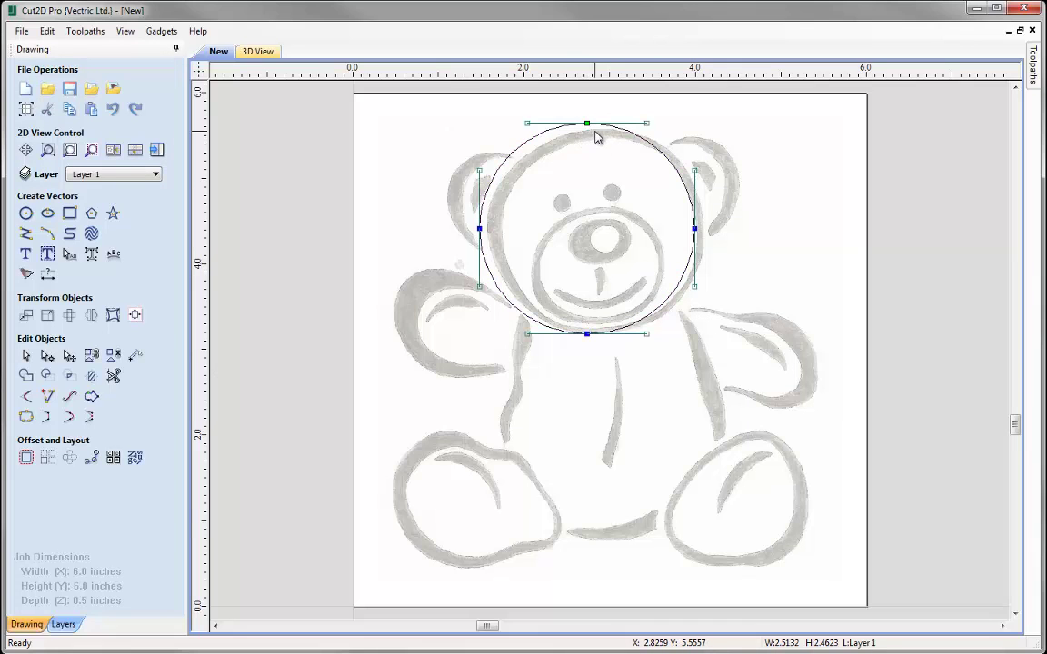
{"action": "left_click_drag", "start_coordinate": [589, 122], "coordinate": [605, 128]}
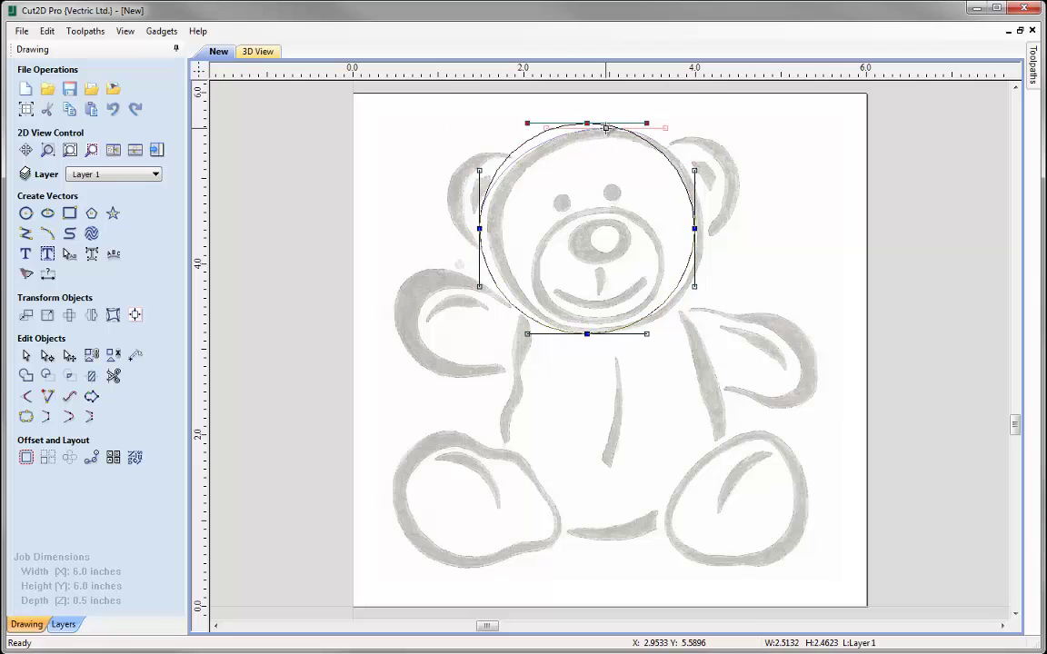
{"action": "mouse_move", "coordinate": [481, 228]}
{"action": "left_mouse_down"}
{"action": "mouse_move", "coordinate": [471, 229]}
{"action": "mouse_move", "coordinate": [486, 228]}
{"action": "left_mouse_up"}
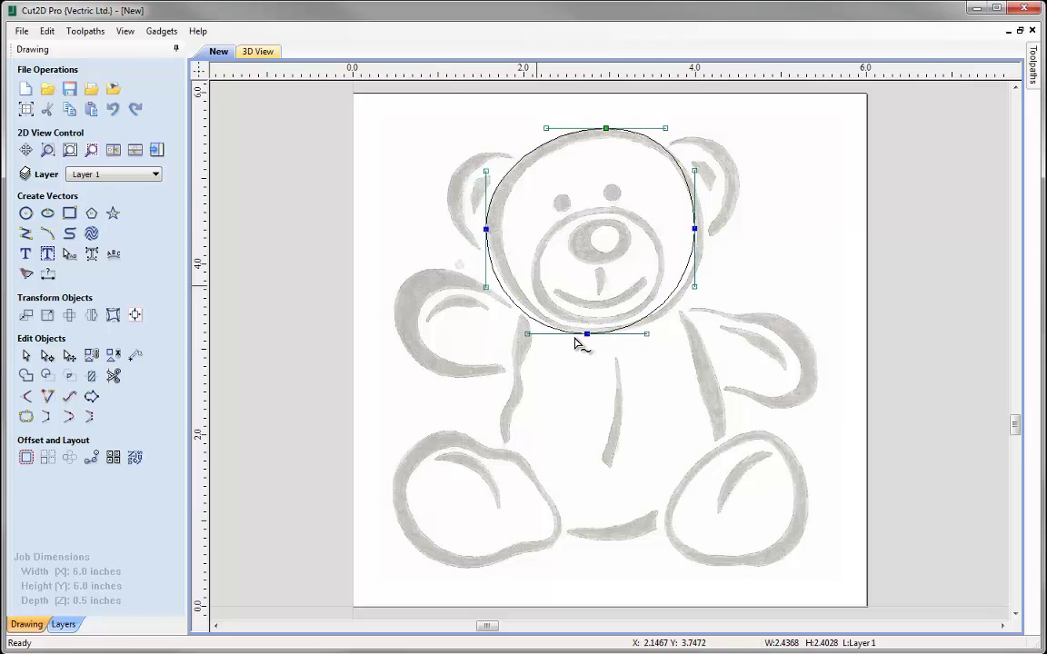
{"action": "left_click_drag", "start_coordinate": [588, 334], "coordinate": [599, 334]}
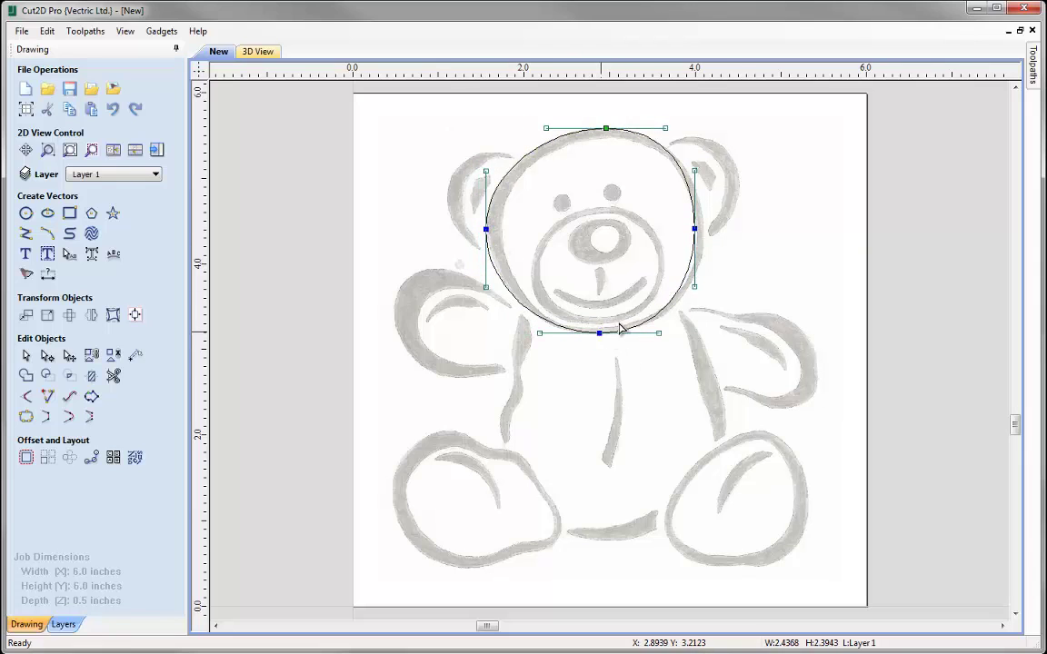
{"action": "left_click_drag", "start_coordinate": [693, 228], "coordinate": [704, 245]}
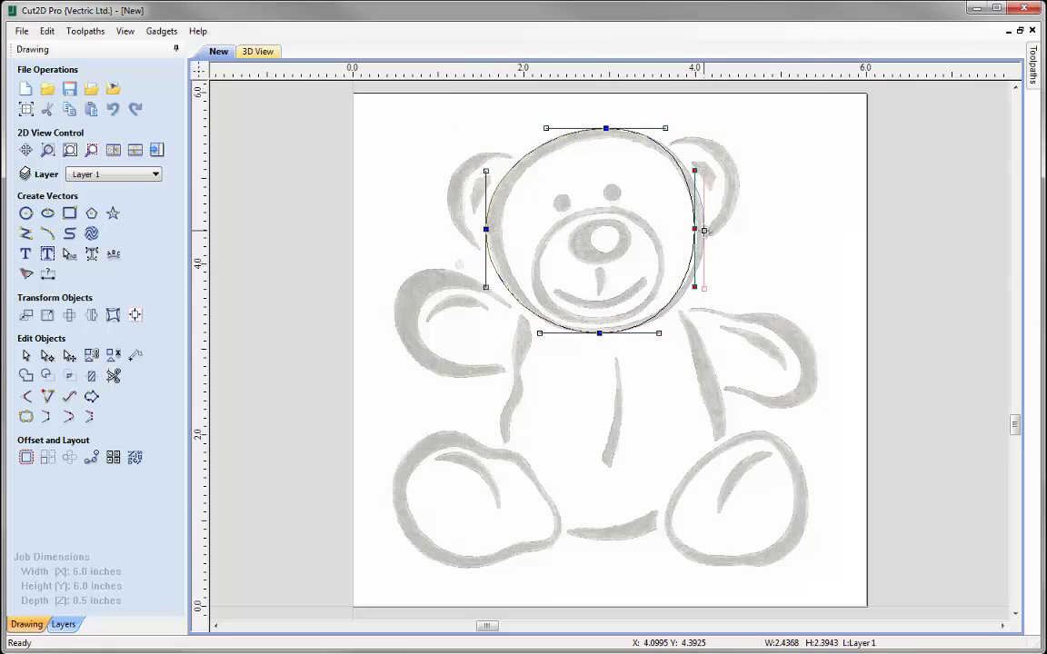